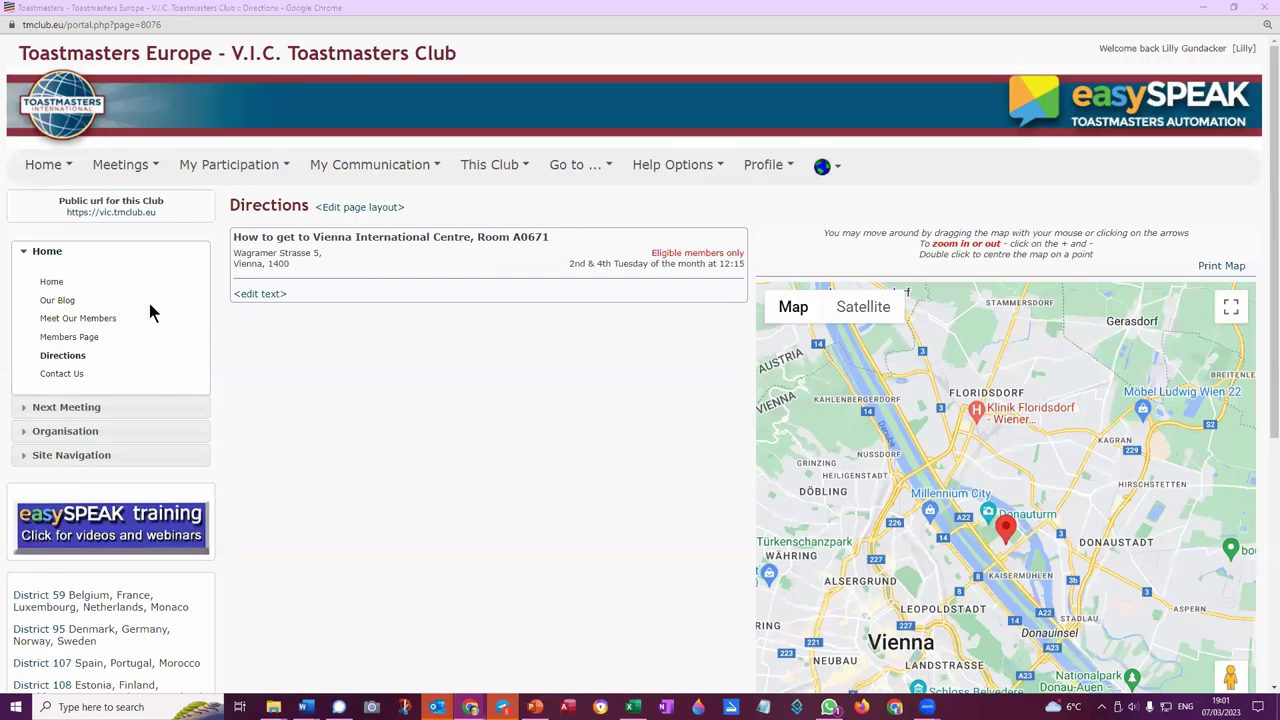
Step: Open the directions text for editing and select 'Room A0671' in its heading
left_click(43, 167)
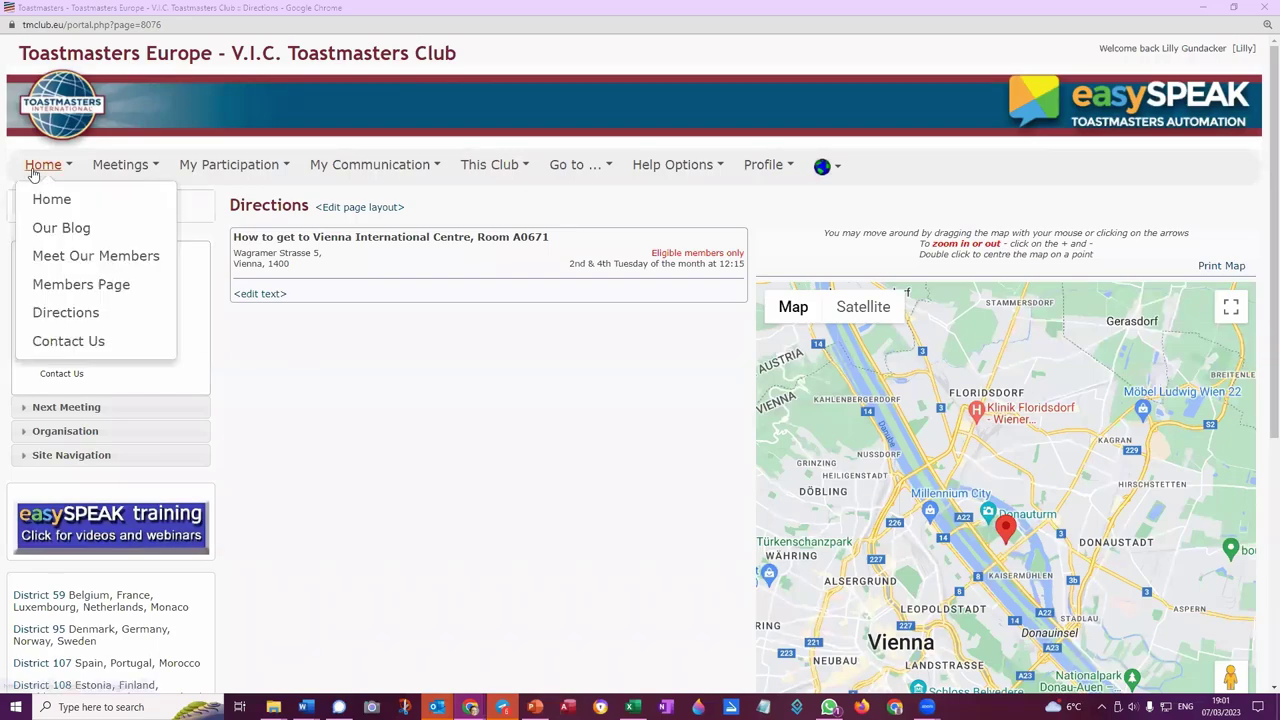
left_click(314, 317)
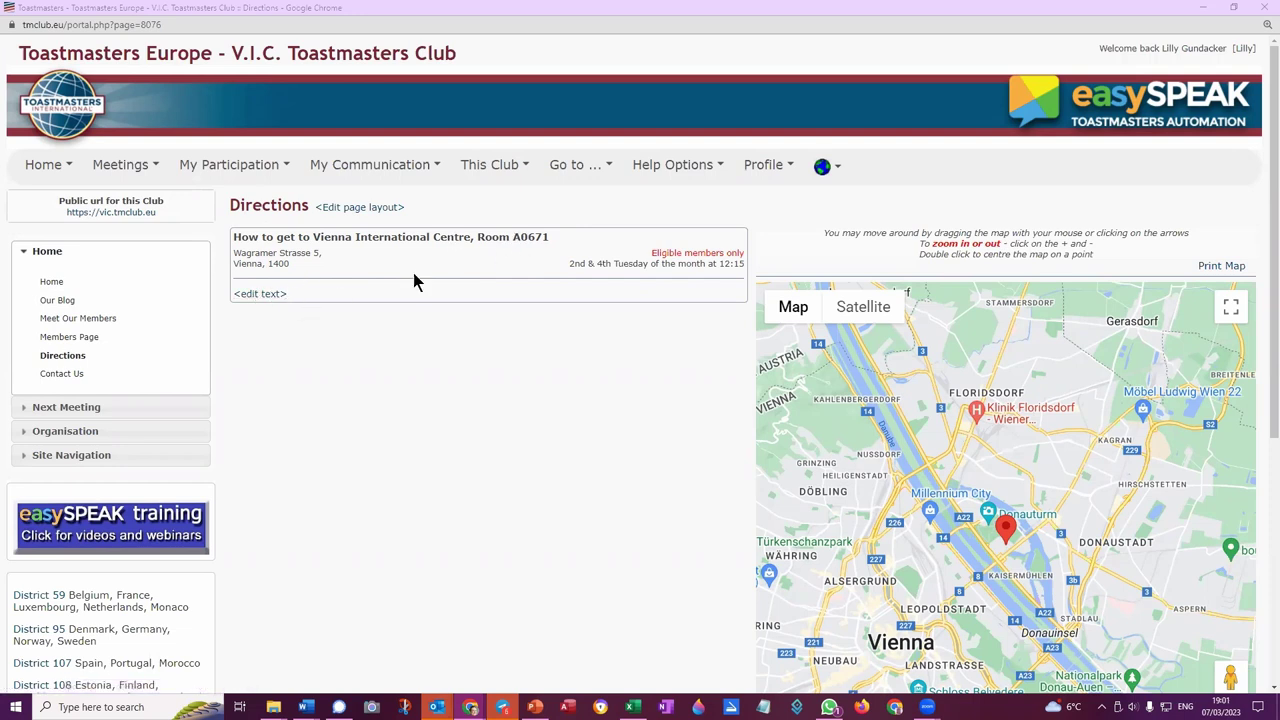
left_click(258, 295)
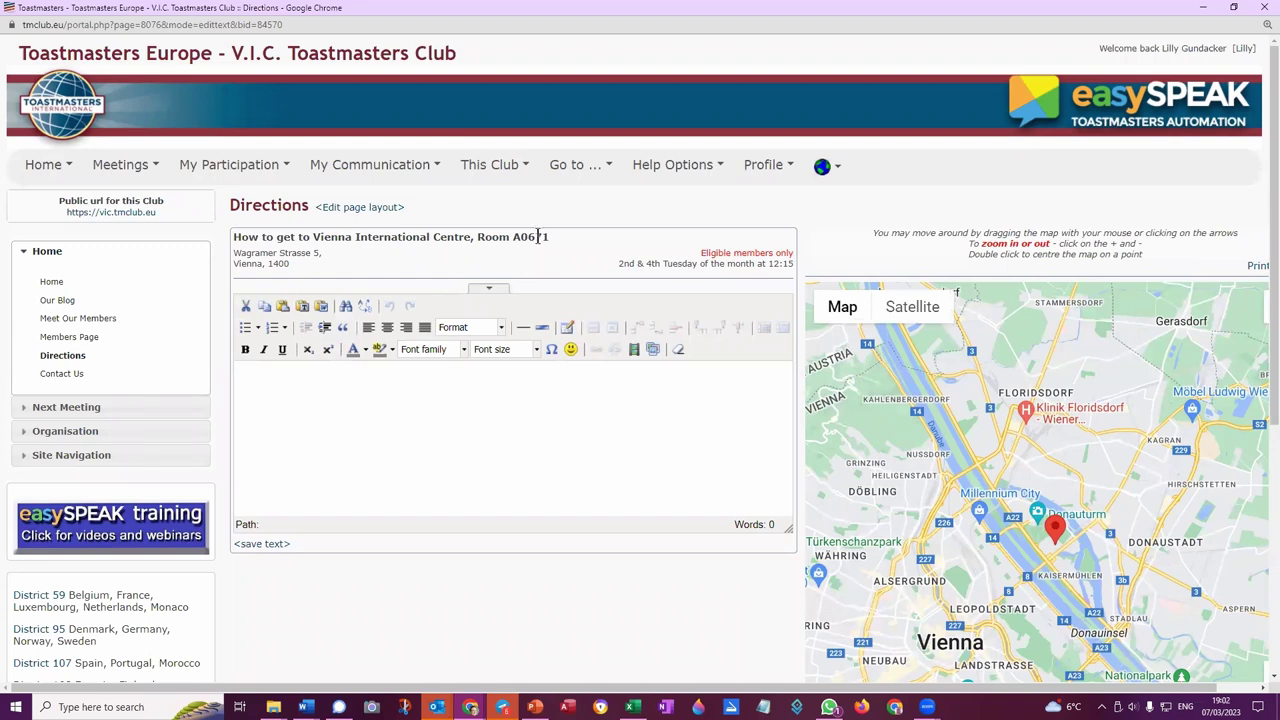
left_click_drag(514, 237, 548, 237)
left_click(306, 392)
left_click_drag(484, 237, 550, 237)
left_click(469, 405)
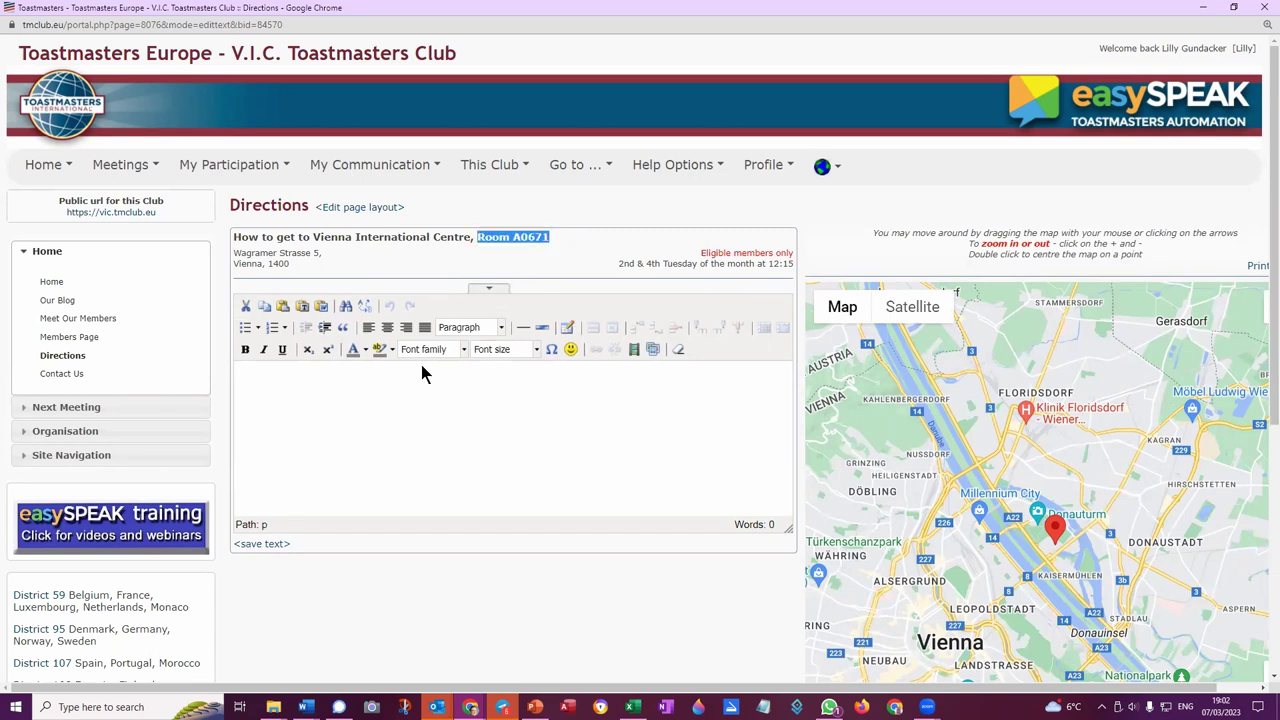
left_click(314, 452)
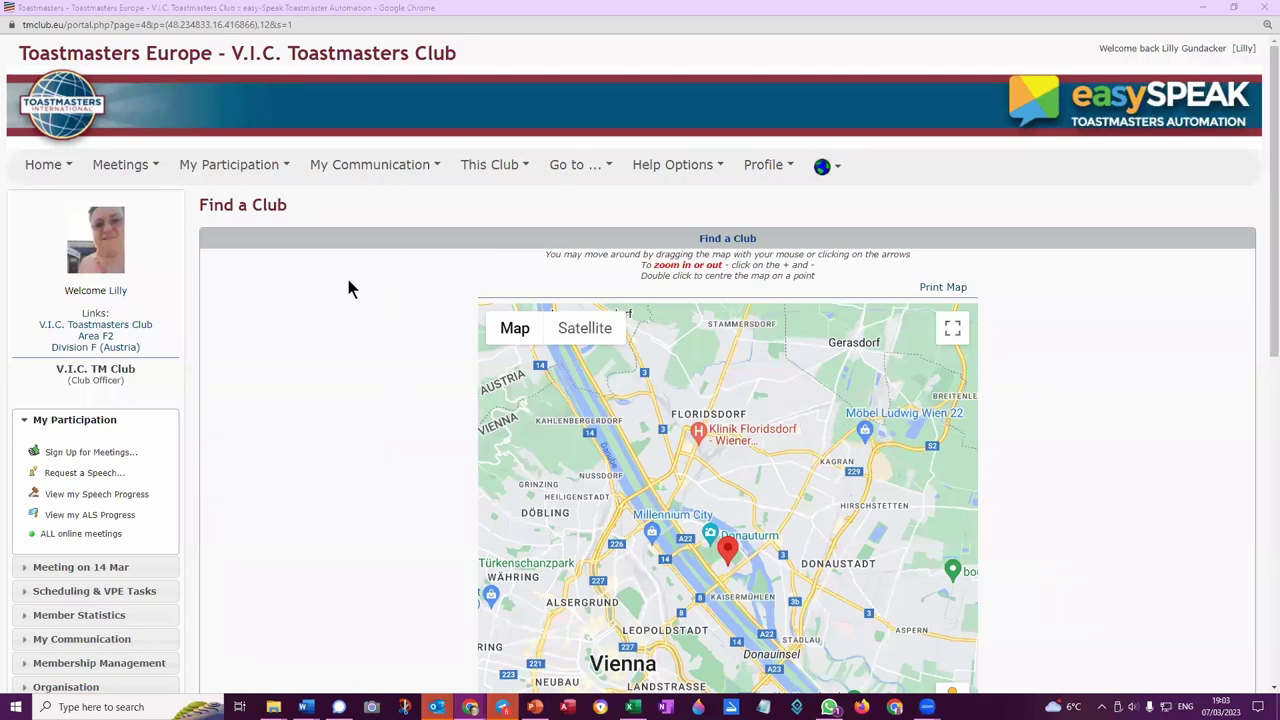
Step: Go to the footer's Club Control Panel link and confirm re-authentication with 'I know what I'm doing'
scroll(349, 287, "down", 2)
scroll(377, 297, "down", 2)
scroll(380, 297, "down", 2)
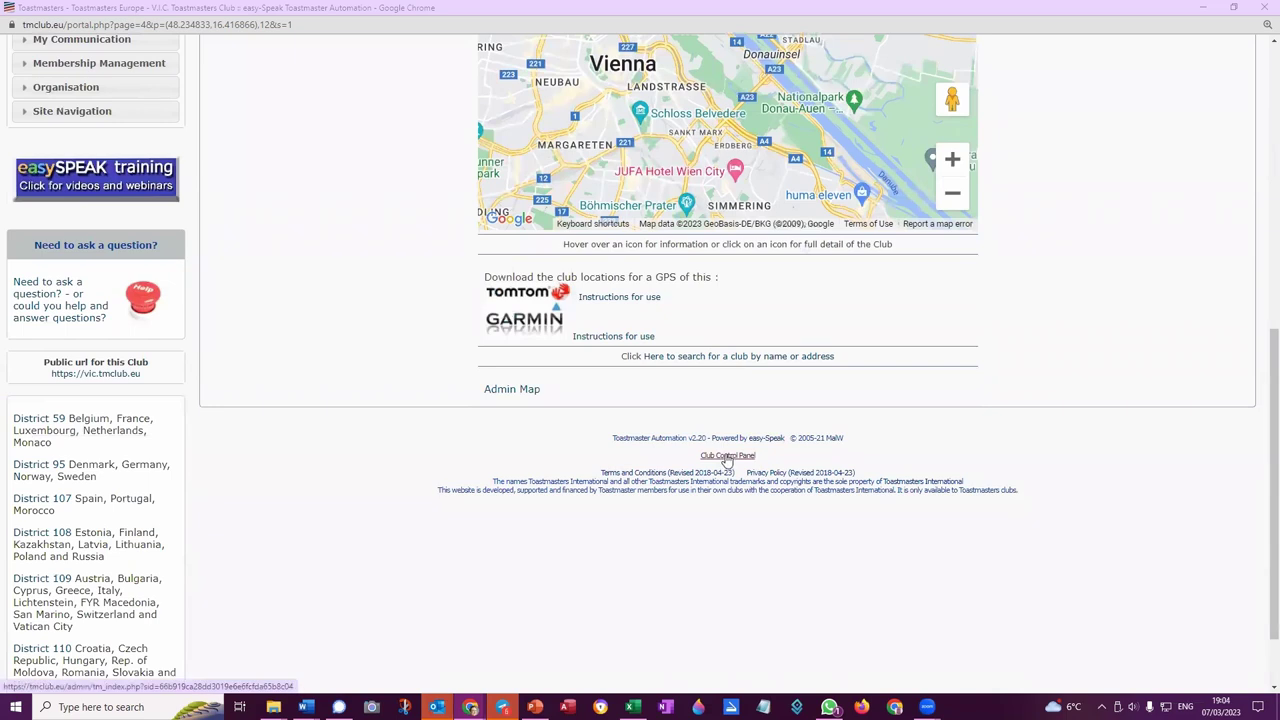
left_click(727, 456)
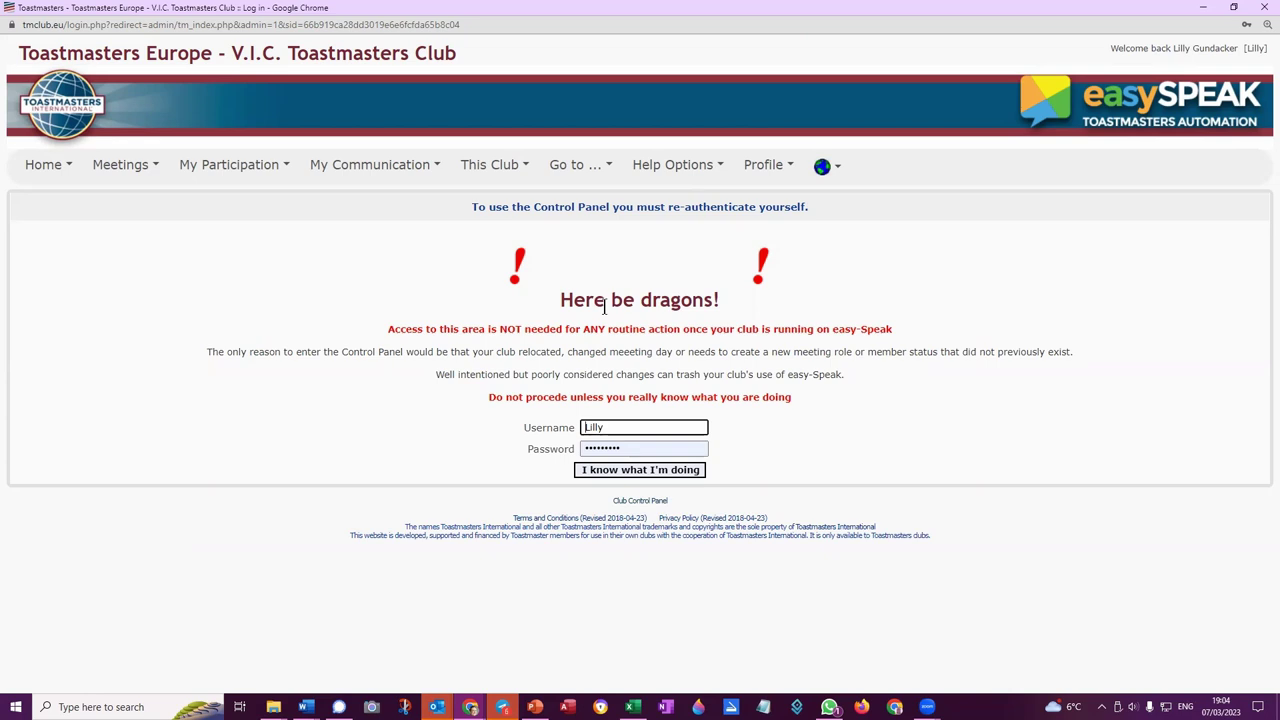
left_click(631, 473)
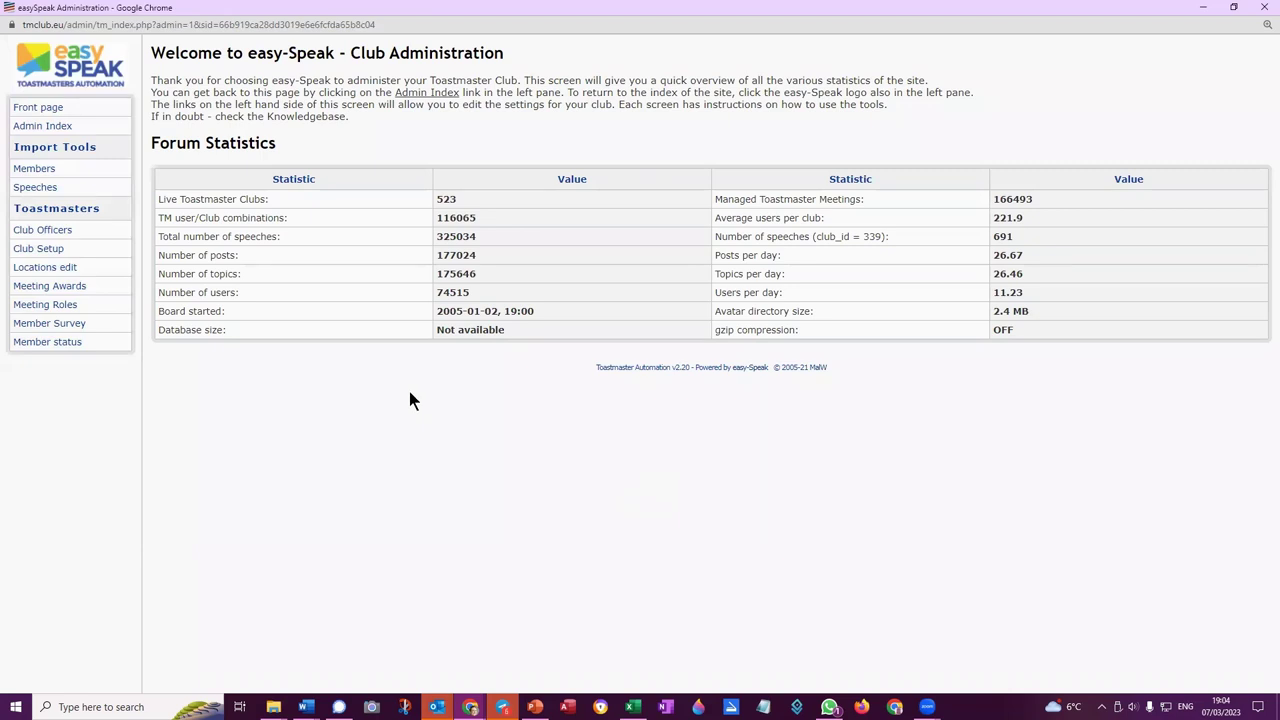
Step: Review the club's saved meeting locations list, then go to Club Setup
left_click(52, 272)
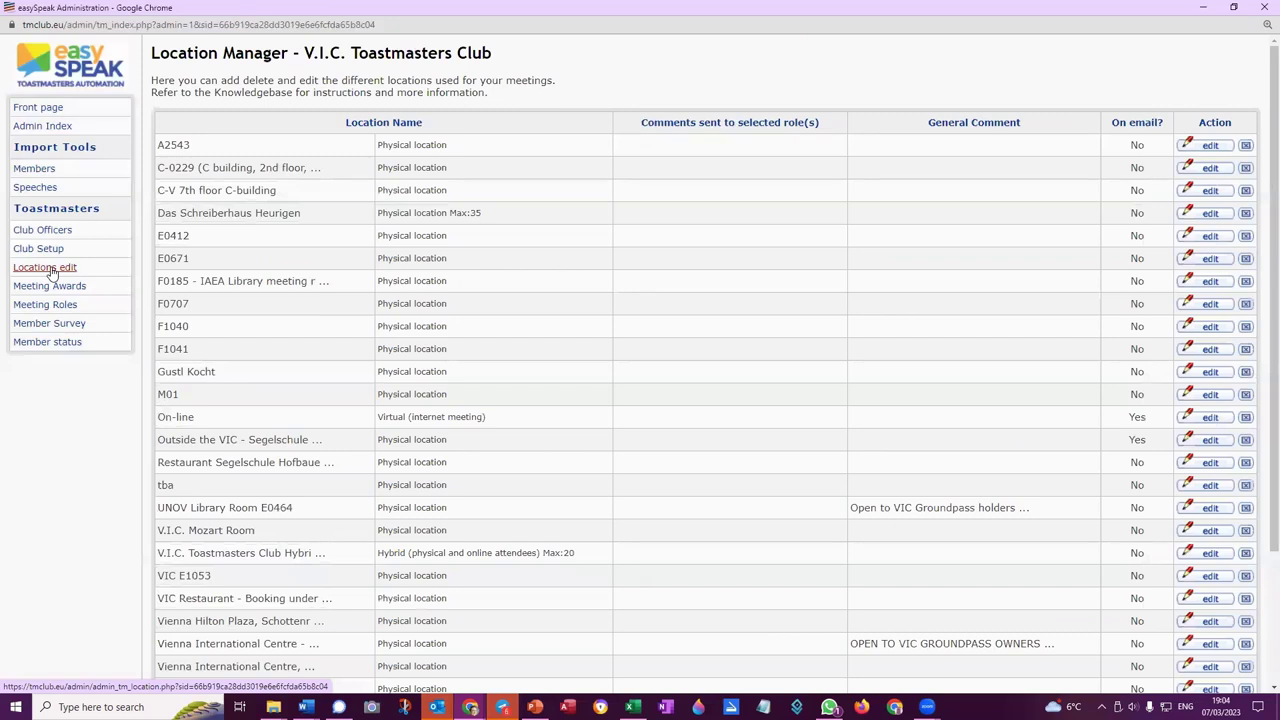
scroll(315, 420, "down", 3)
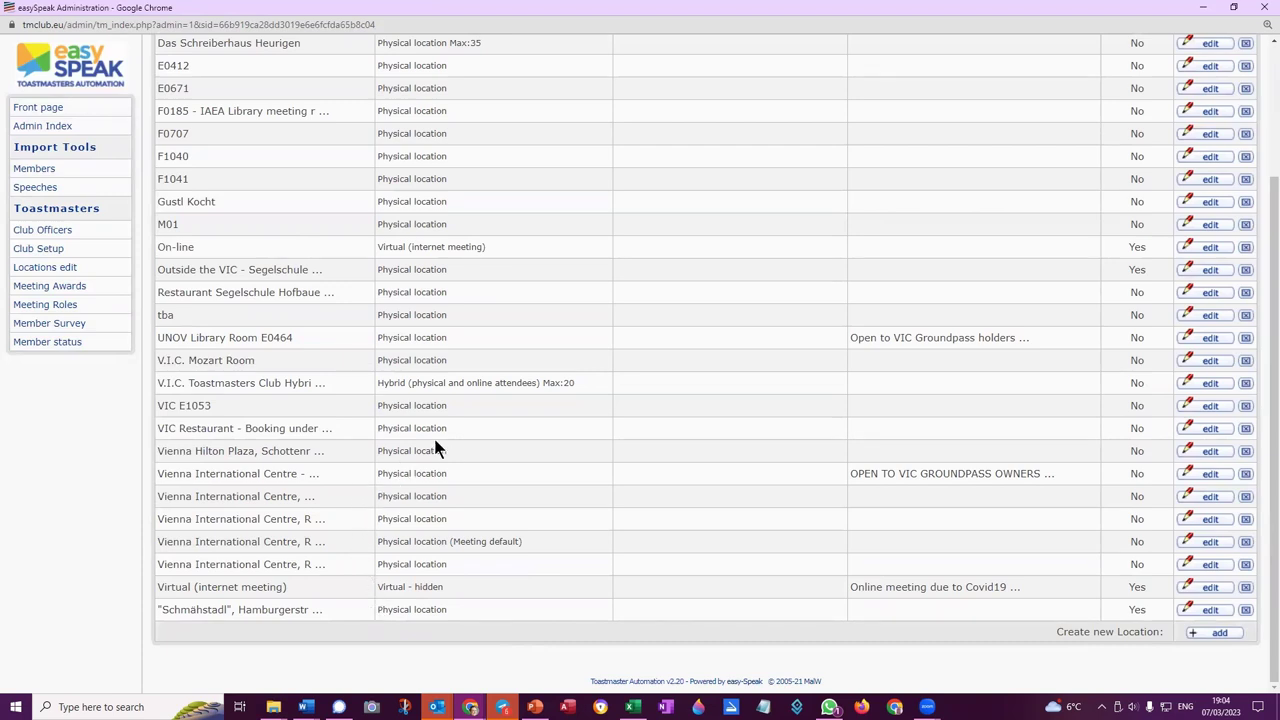
scroll(435, 445, "up", 3)
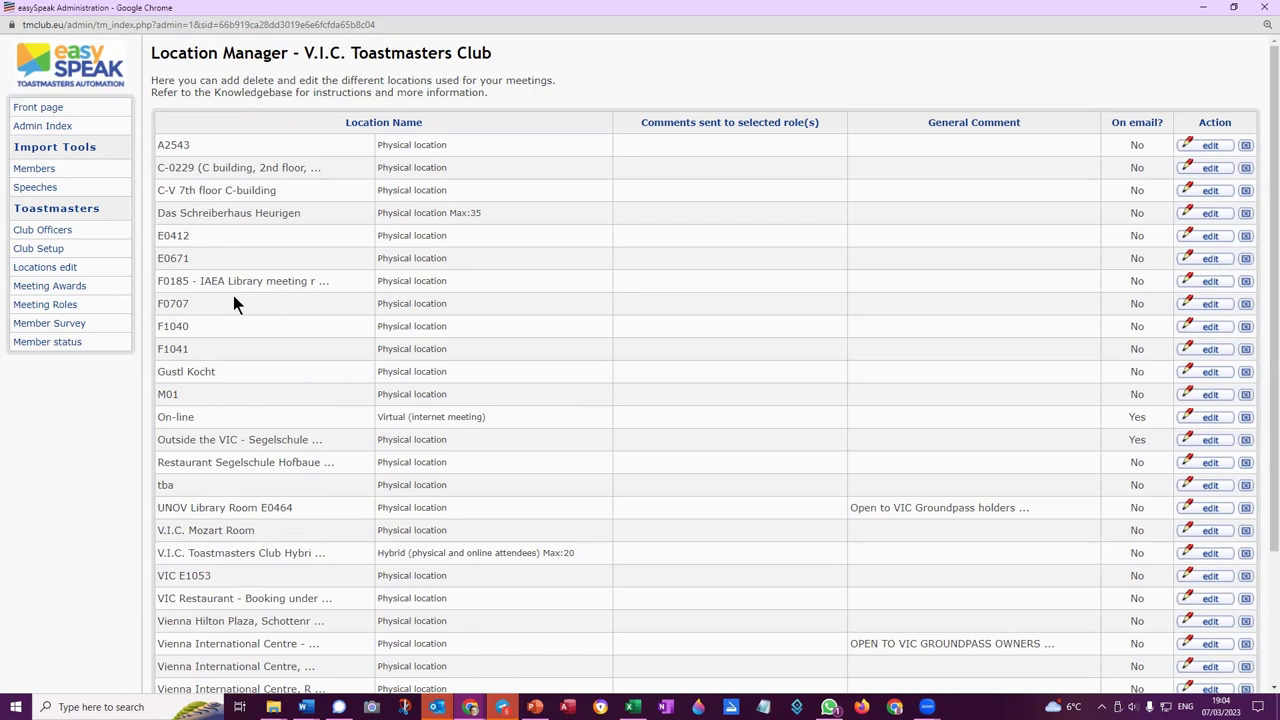
scroll(216, 354, "down", 3)
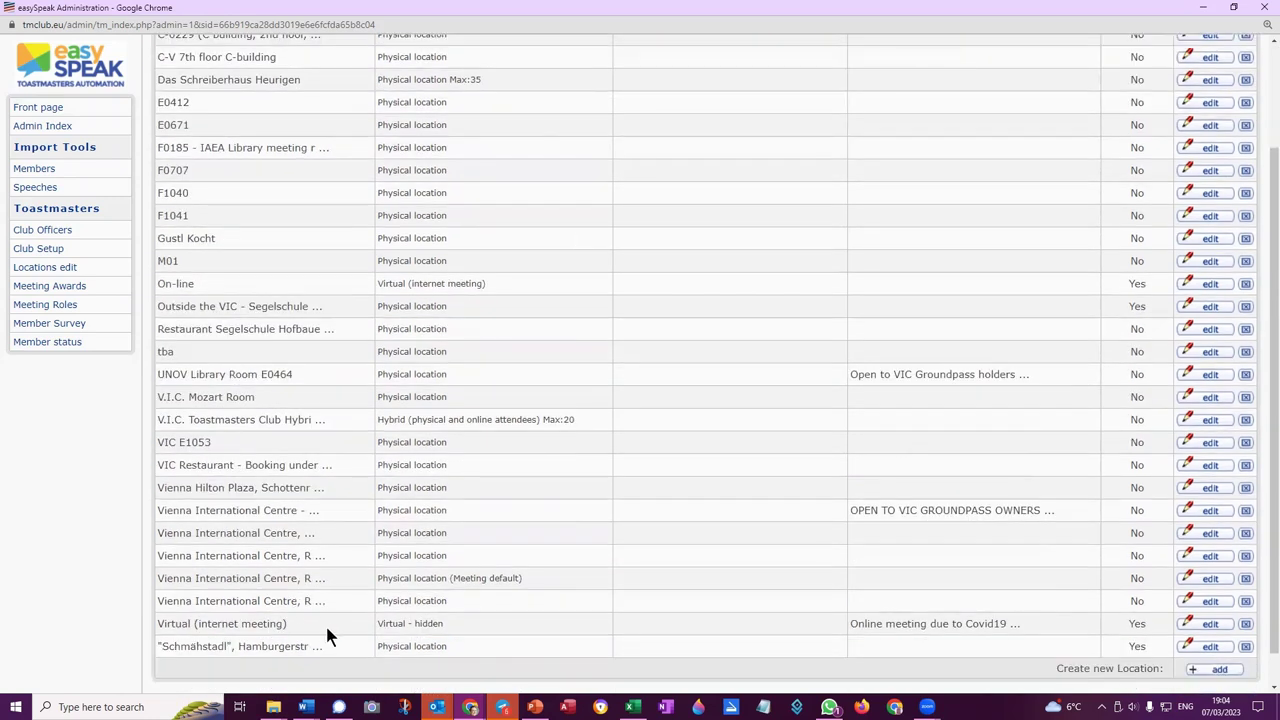
scroll(335, 628, "down", 1)
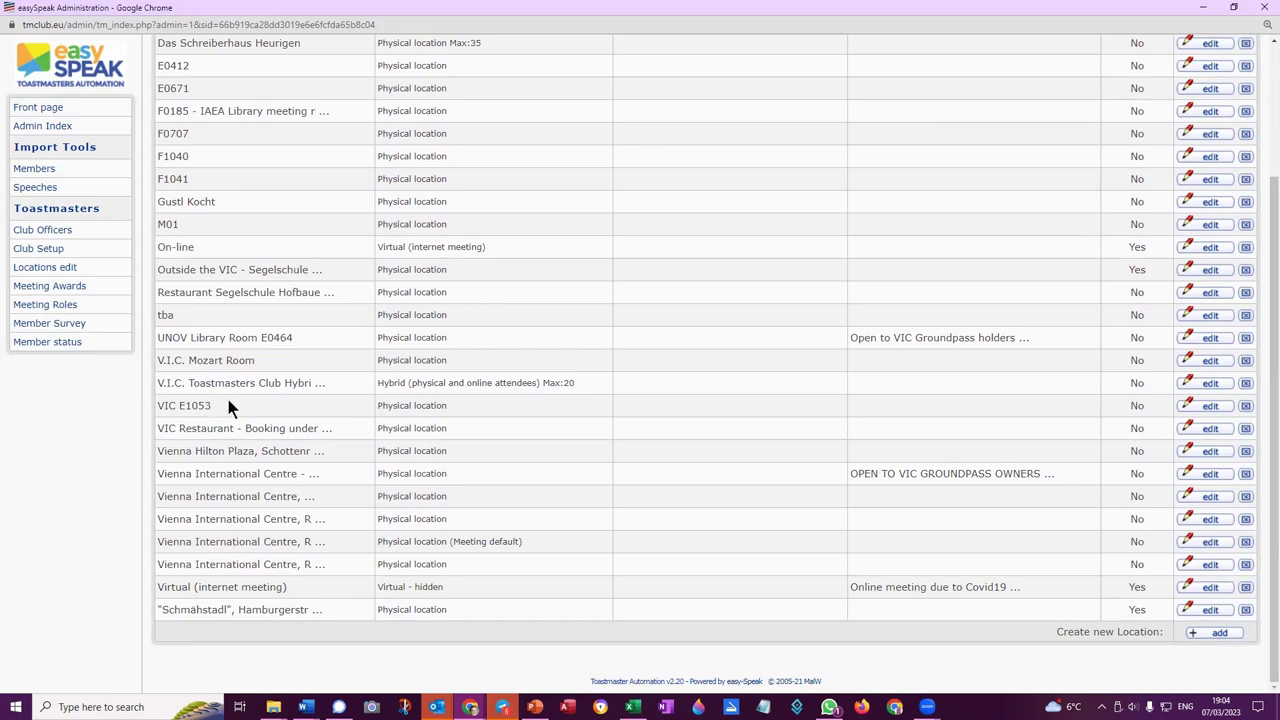
scroll(262, 365, "up", 3)
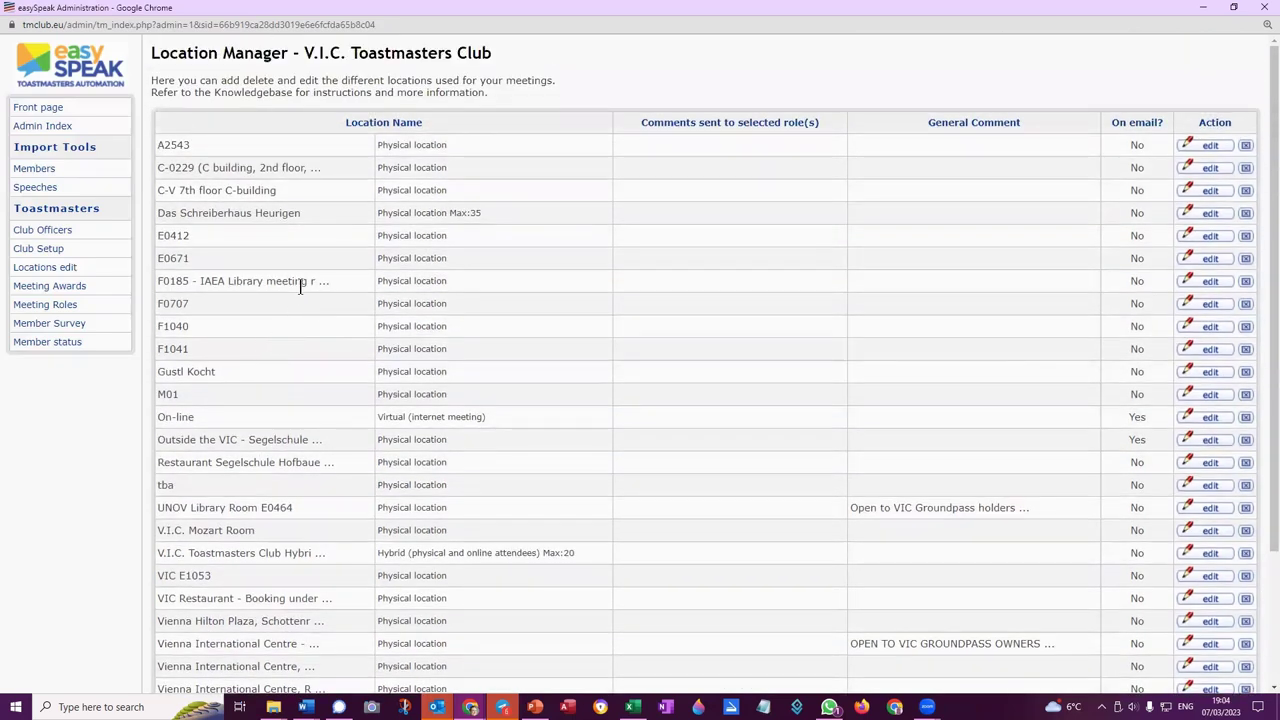
left_click(57, 250)
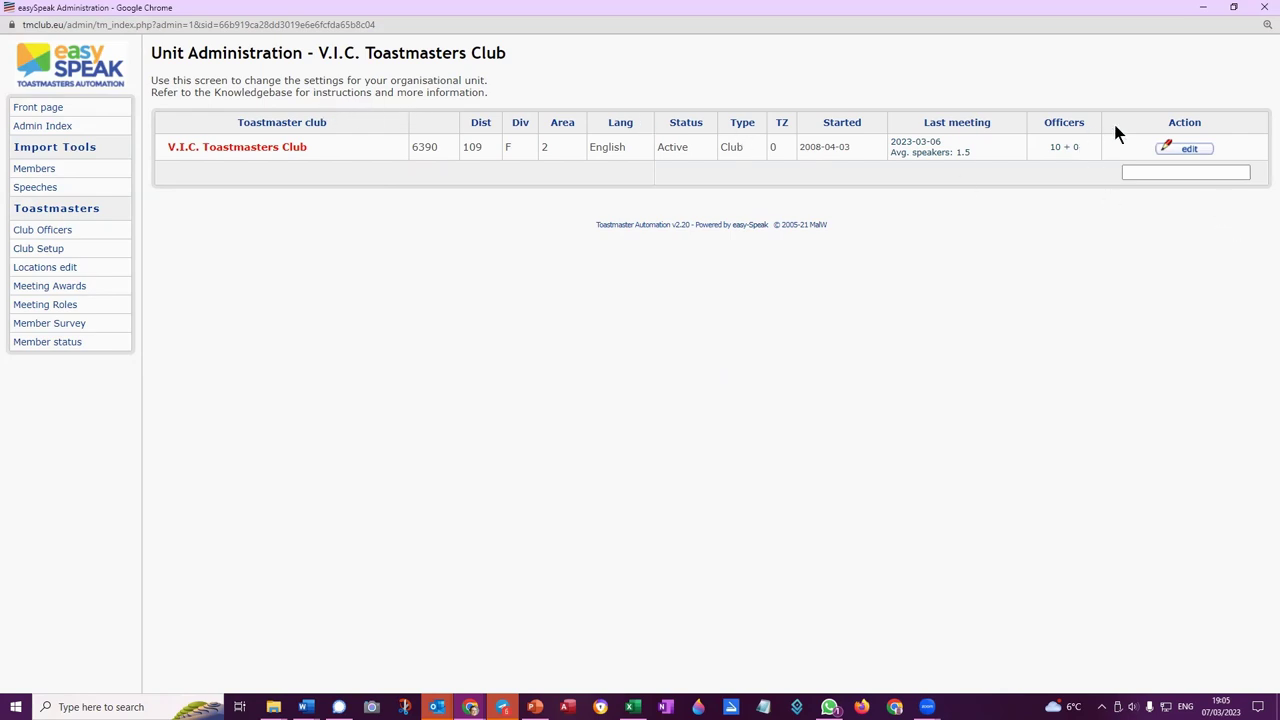
Step: Edit V.I.C. Toastmasters Club's row and look over the General tab's website, social-media and logo fields
left_click(1190, 149)
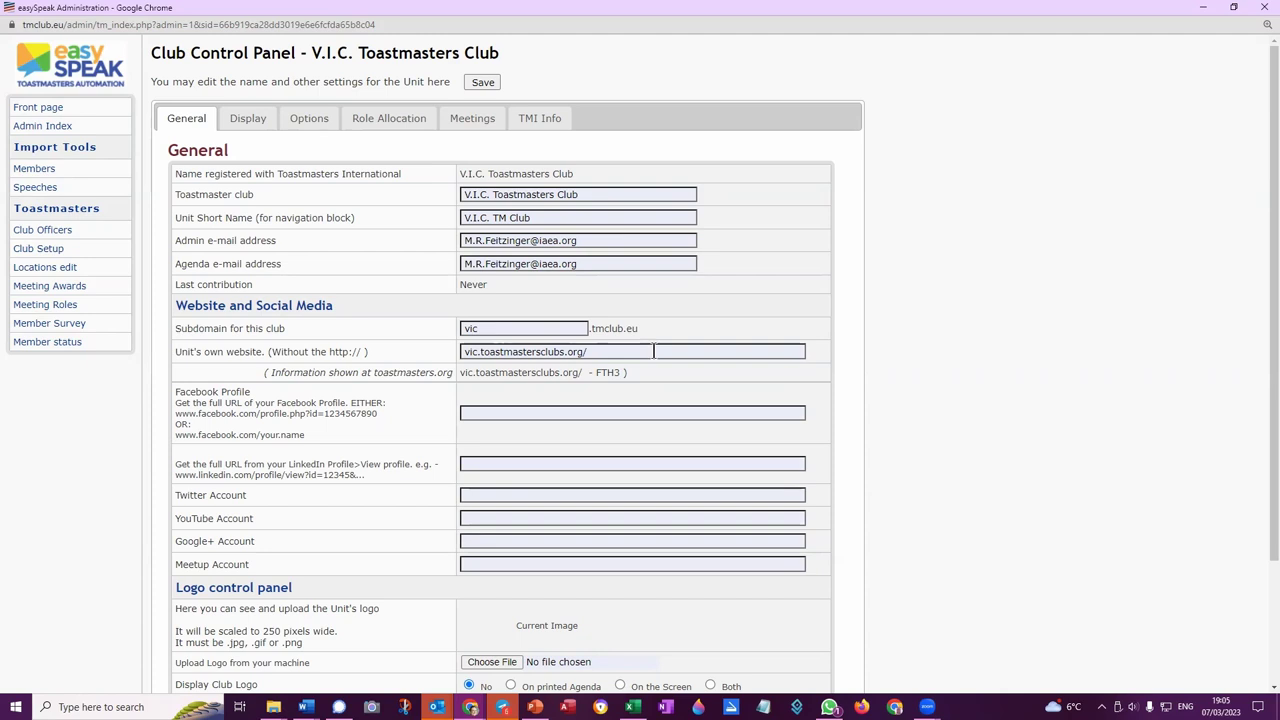
left_click(479, 413)
scroll(609, 430, "down", 1)
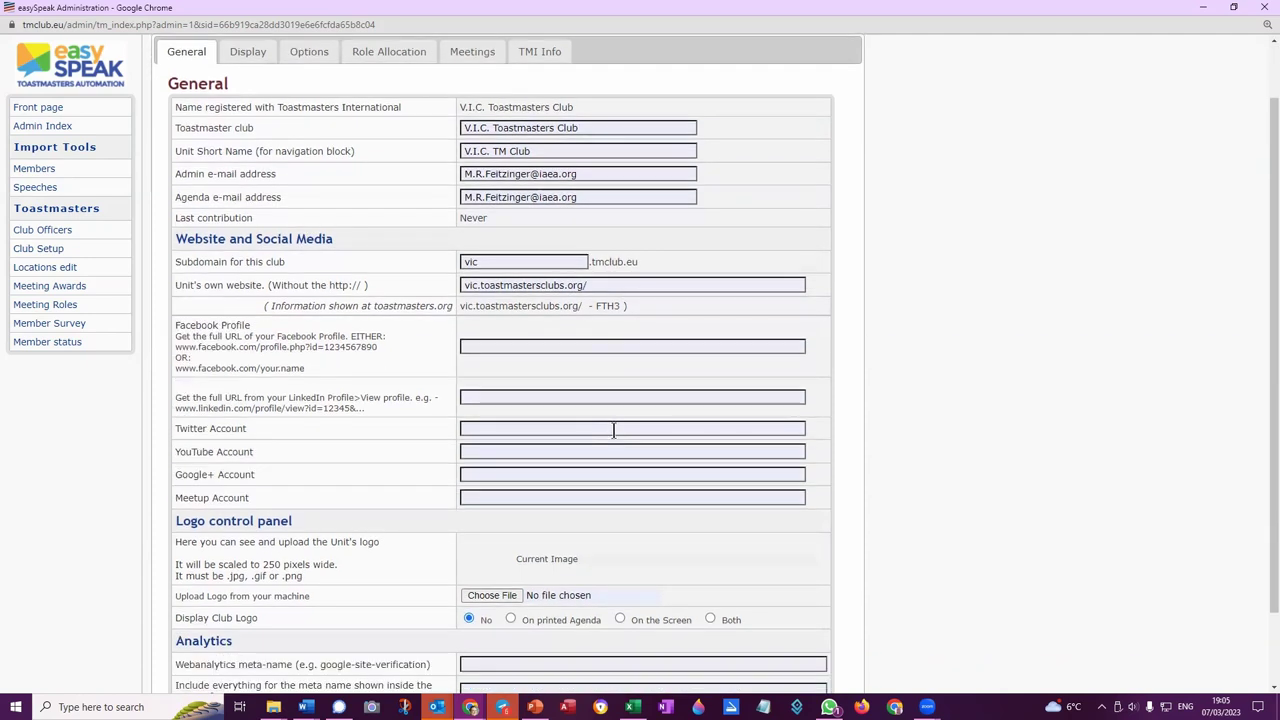
scroll(613, 430, "down", 1)
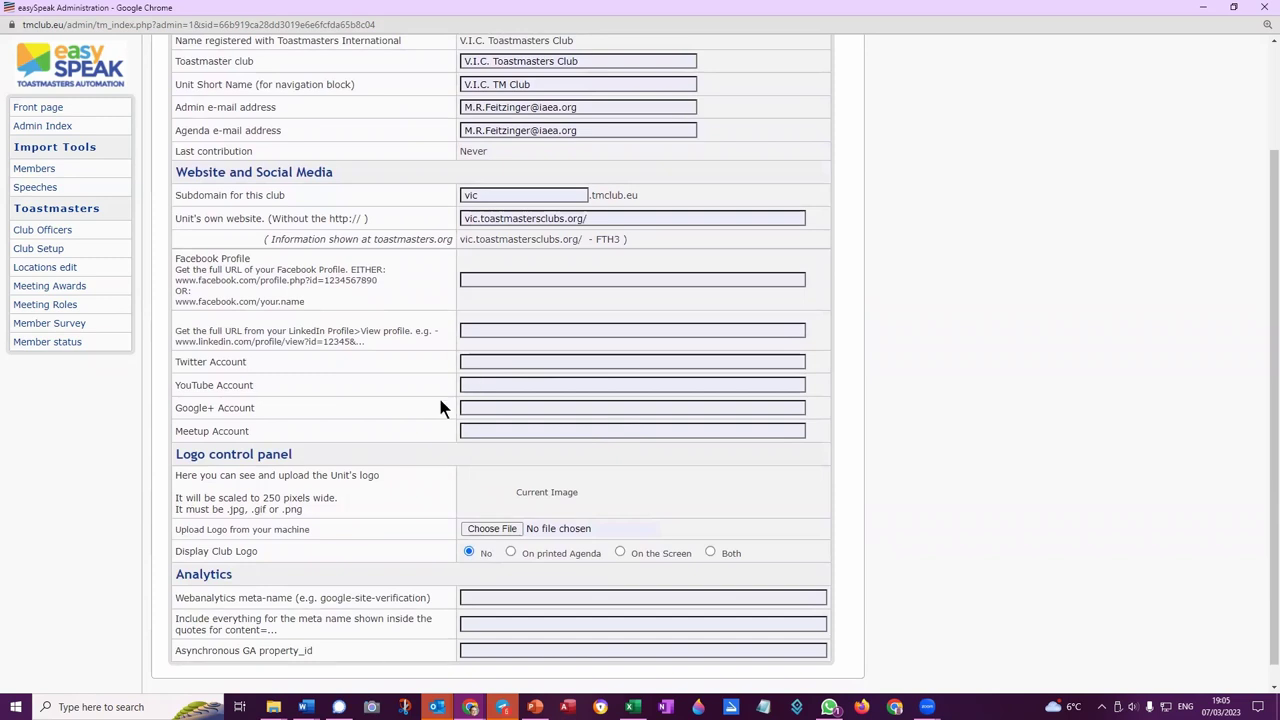
scroll(489, 449, "down", 1)
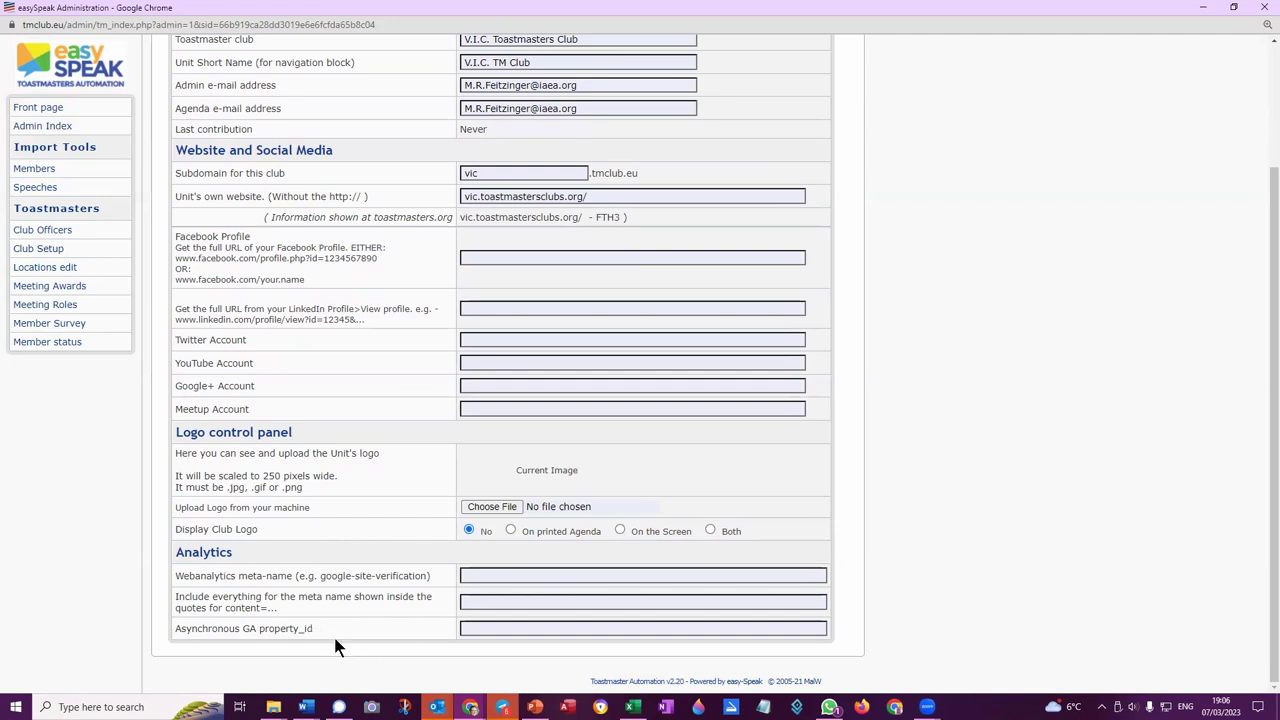
scroll(266, 451, "up", 3)
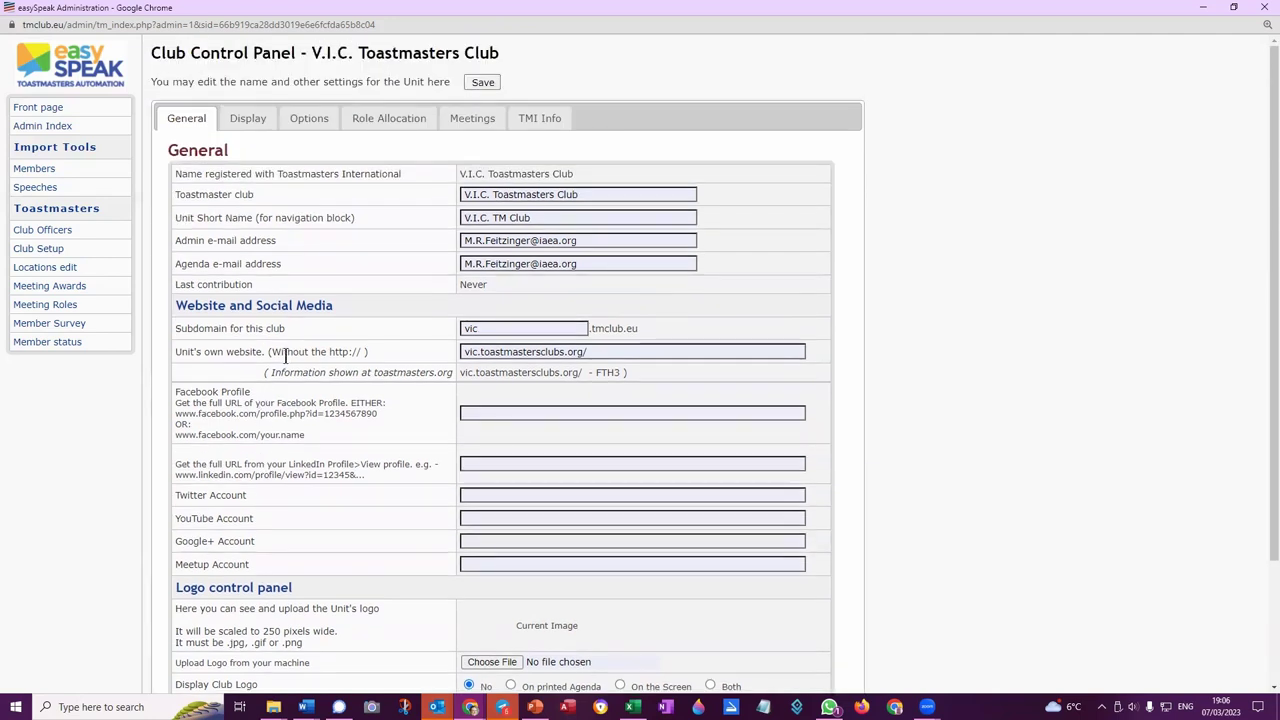
Step: Step through the Display, Options and Role Allocation tabs to the Meetings settings
left_click(241, 118)
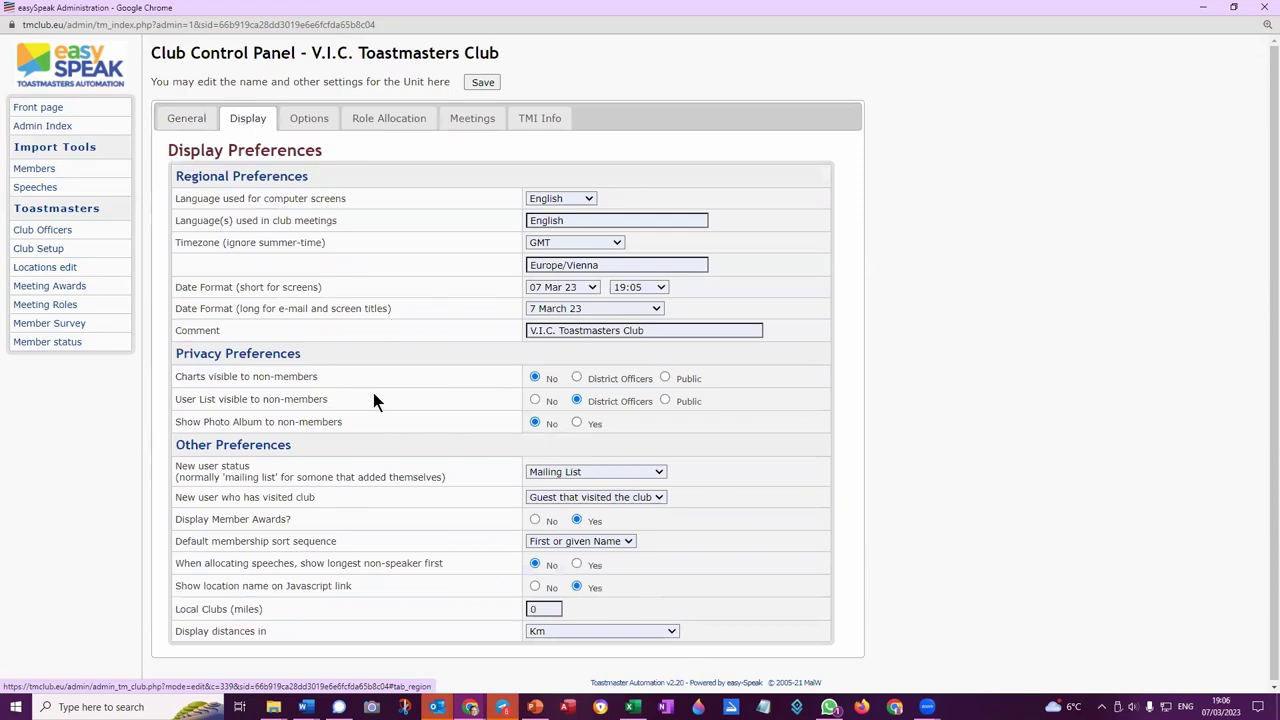
scroll(374, 396, "down", 1)
left_click(301, 114)
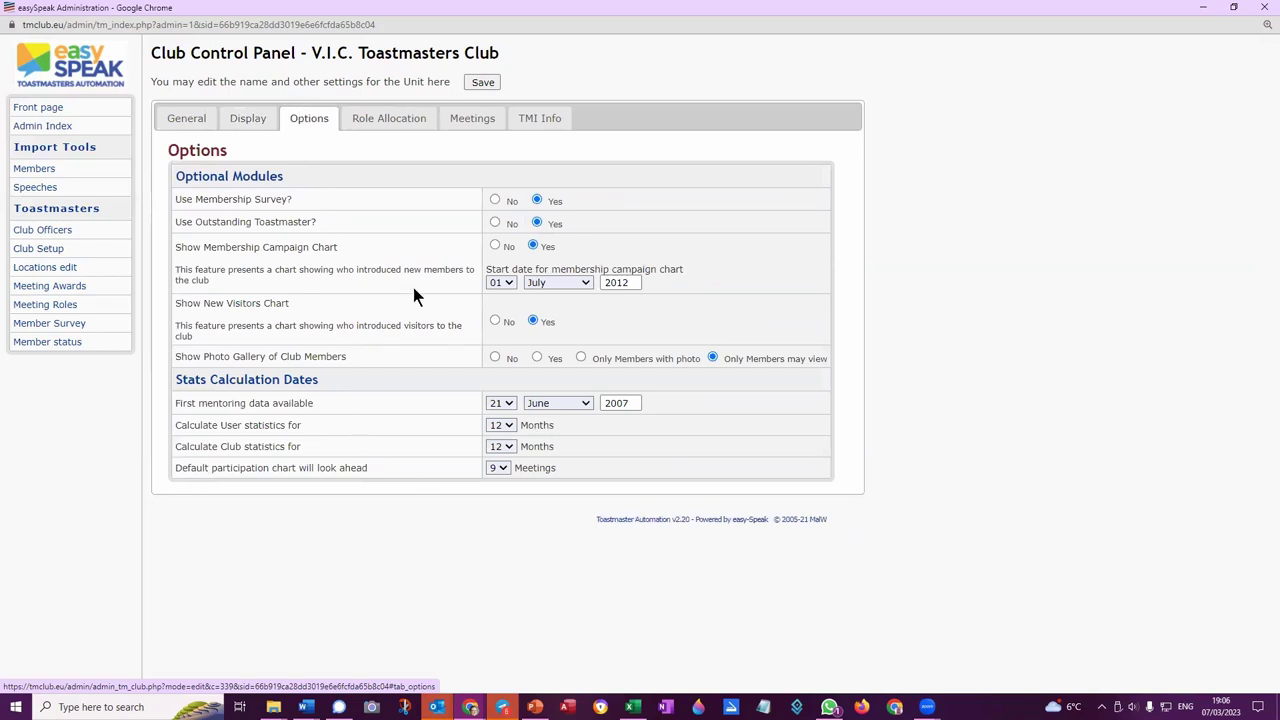
left_click(388, 118)
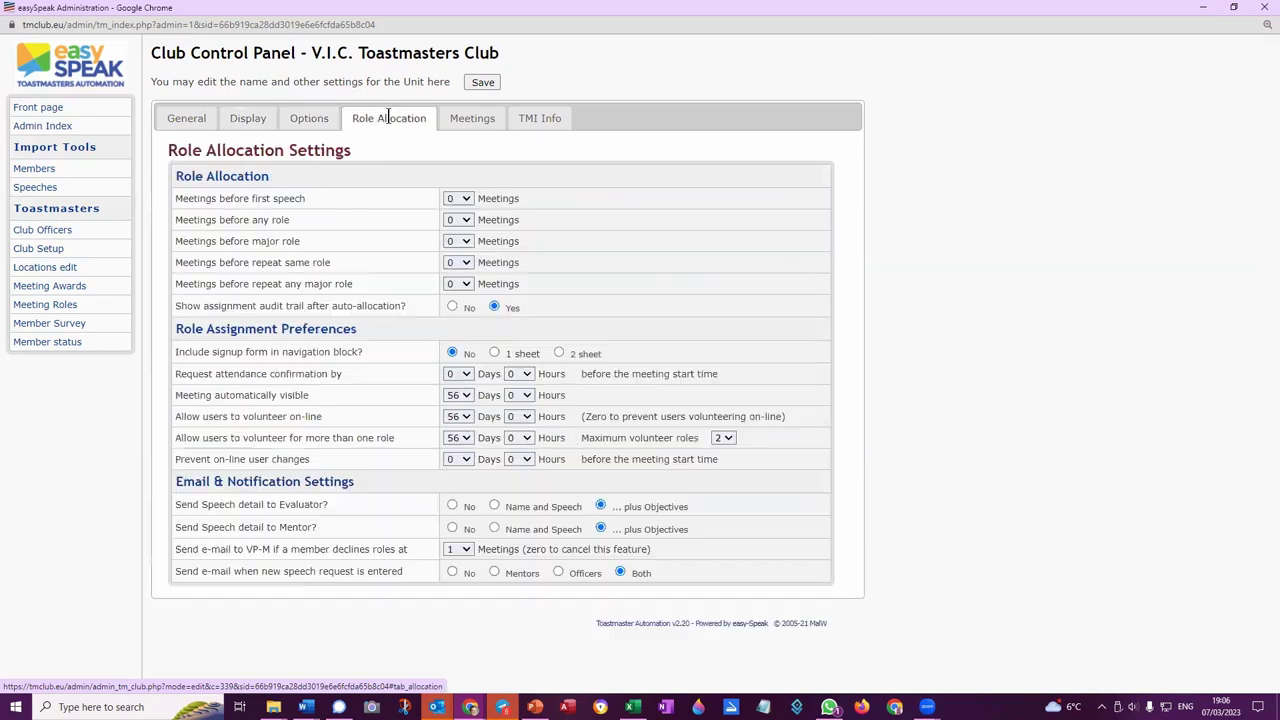
left_click(463, 118)
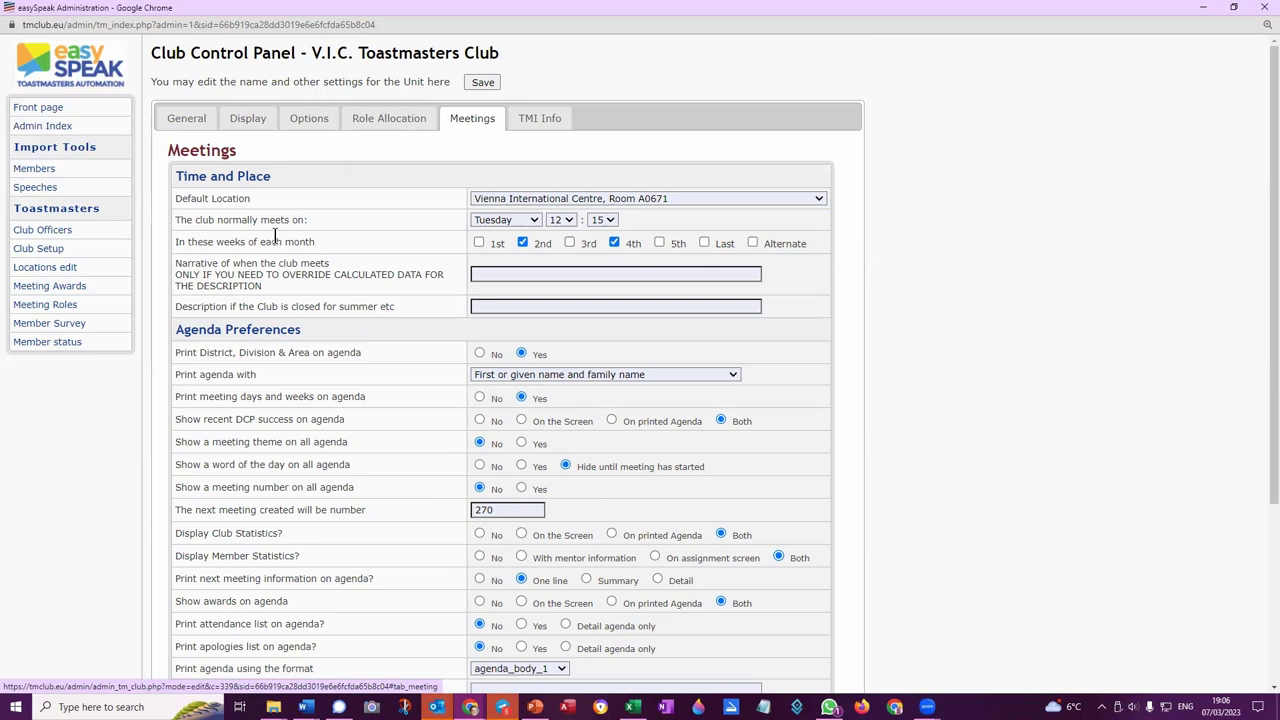
Step: Choose 'V.I.C. Toastmasters Club Hybrid Meeting - Physical Location Room E1063' as Default Location
left_click(632, 202)
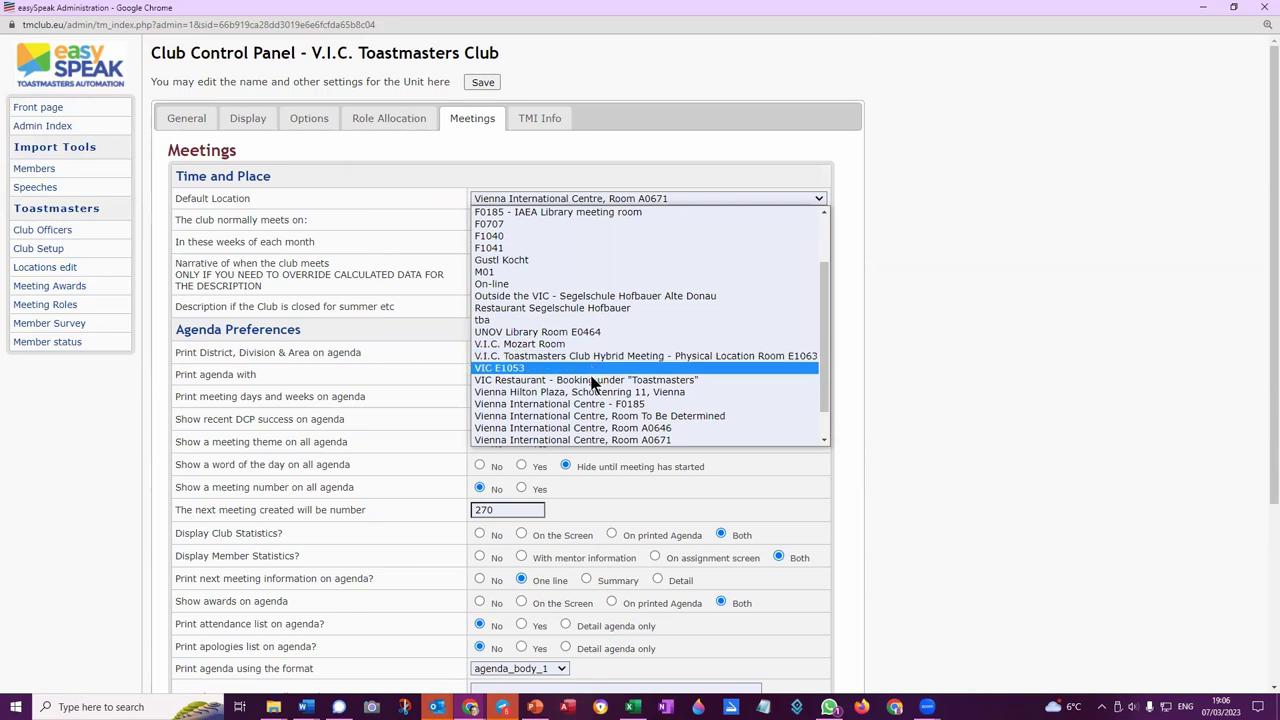
scroll(605, 395, "down", 1)
scroll(605, 395, "down", 1)
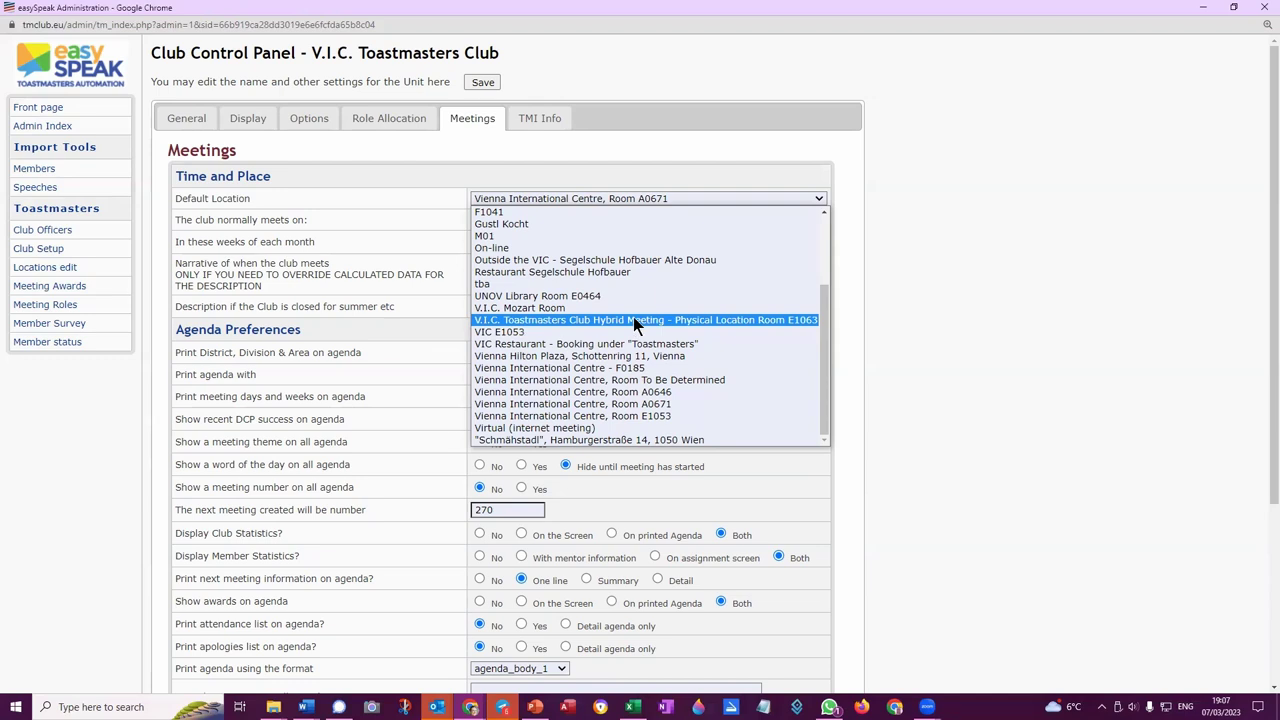
left_click(633, 320)
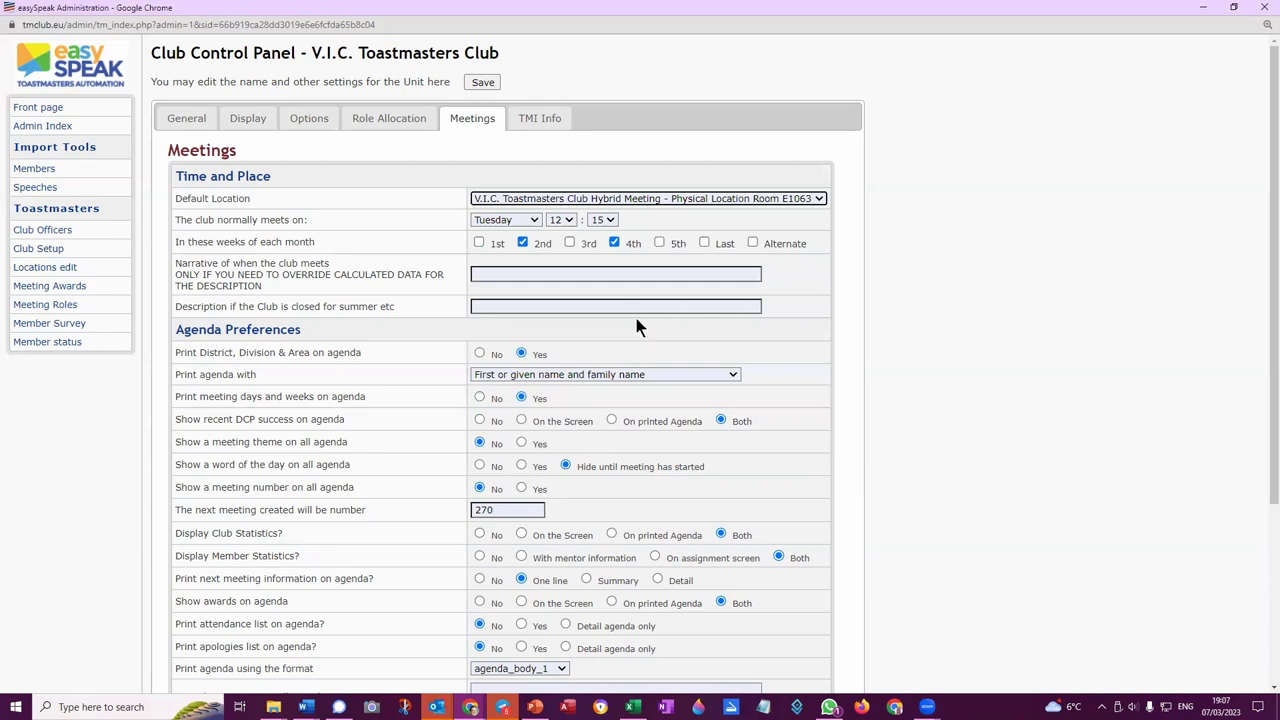
scroll(636, 324, "down", 3)
scroll(636, 330, "up", 3)
Step: Save the Club Control Panel changes and return to the club's Front page
left_click(483, 84)
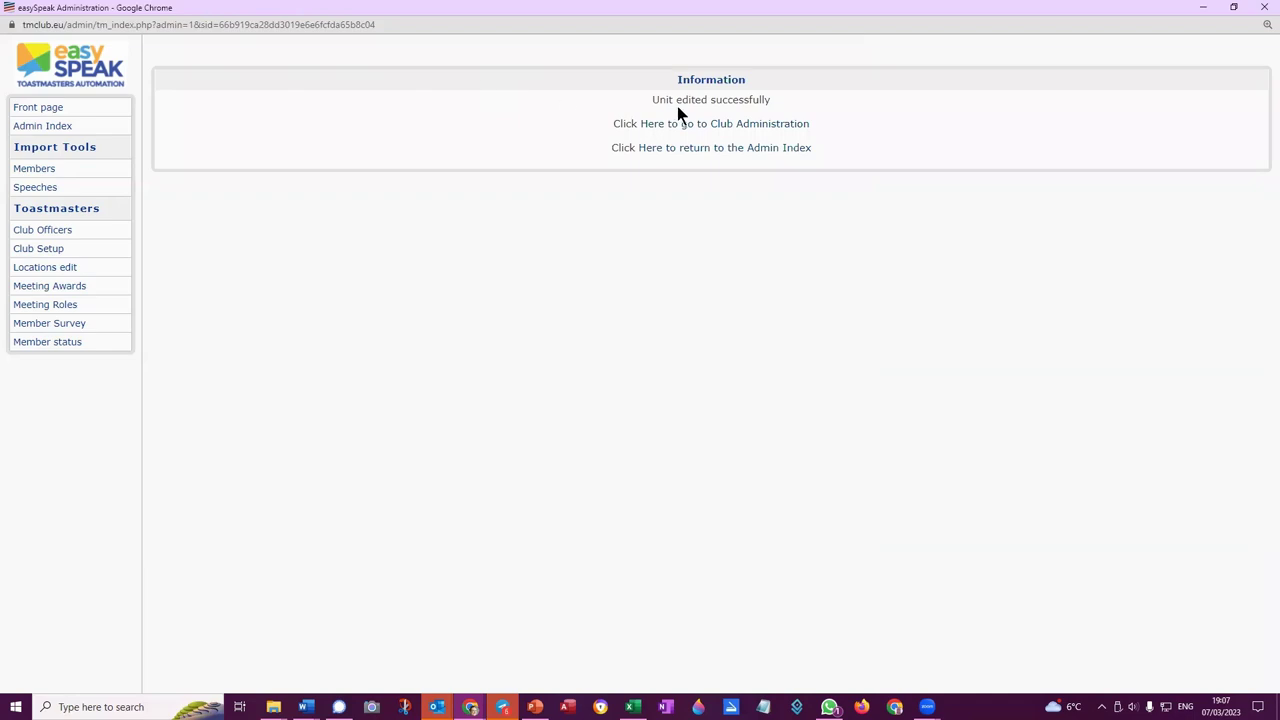
left_click(40, 108)
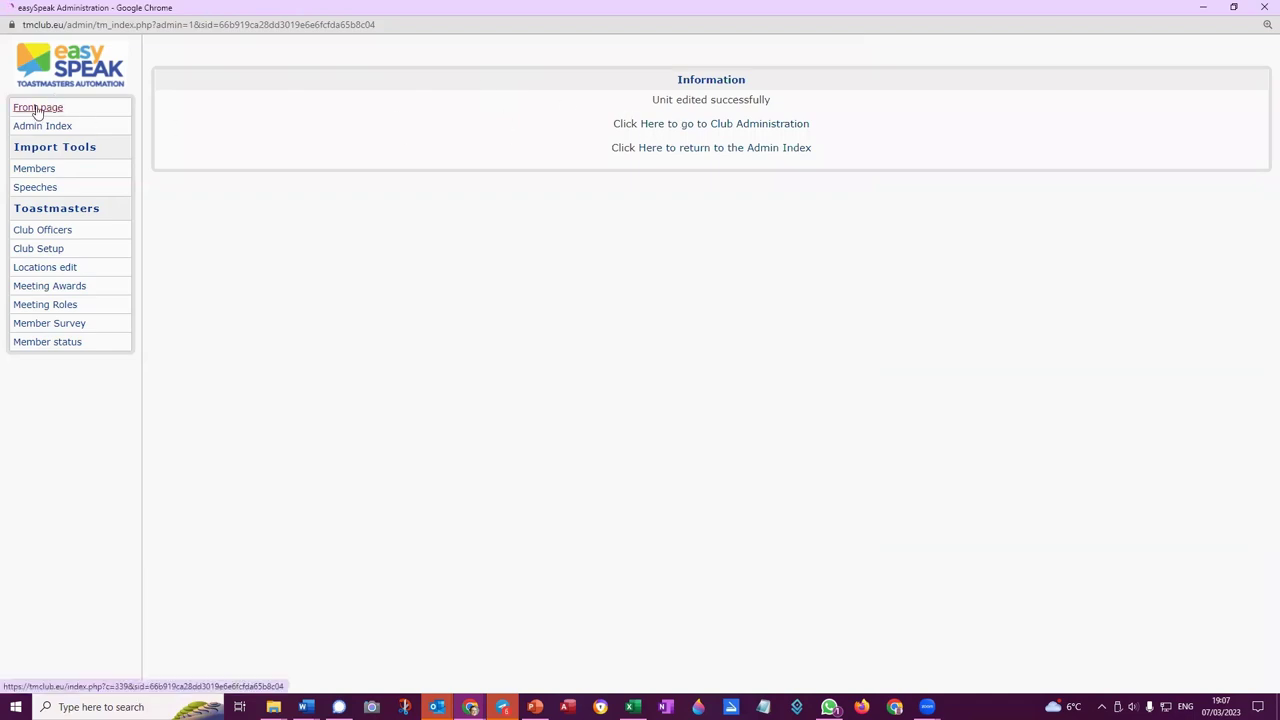